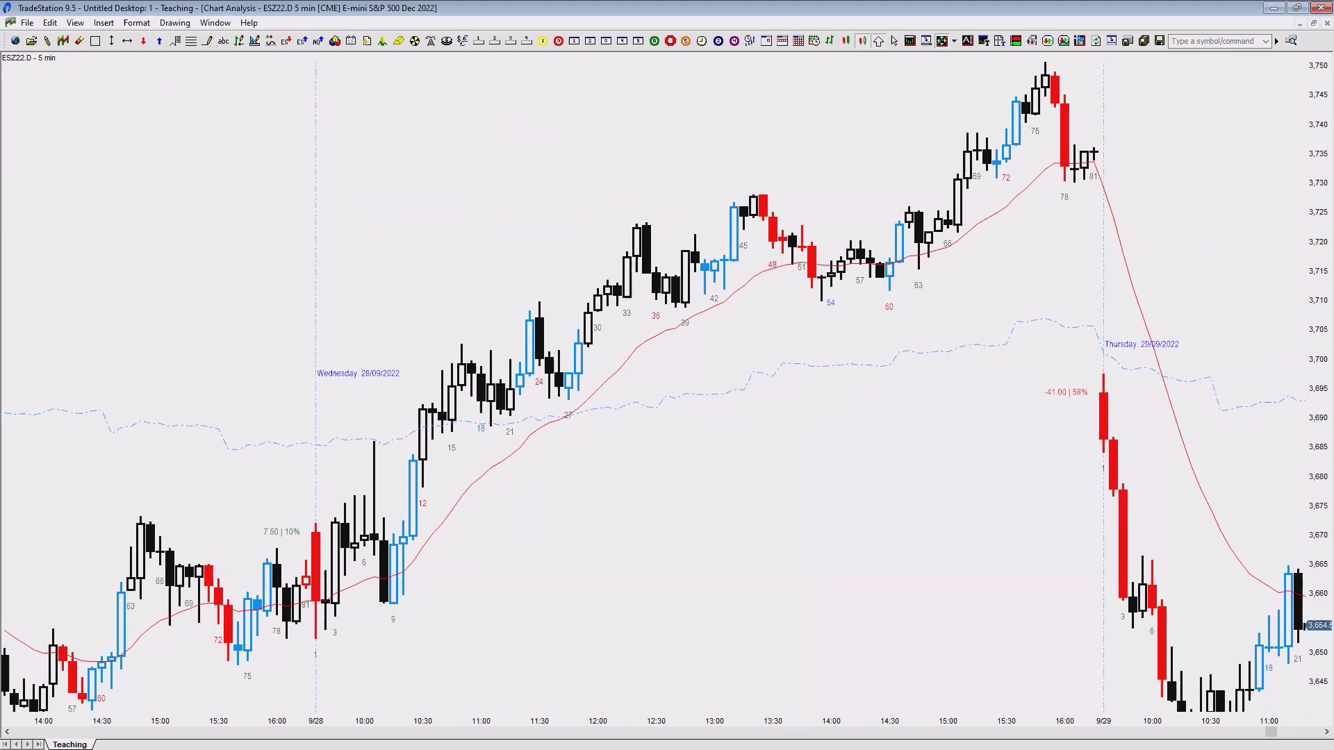
Step: Switch to the whiteboard and scroll down to the blank space below the Position note
key("alt+Tab")
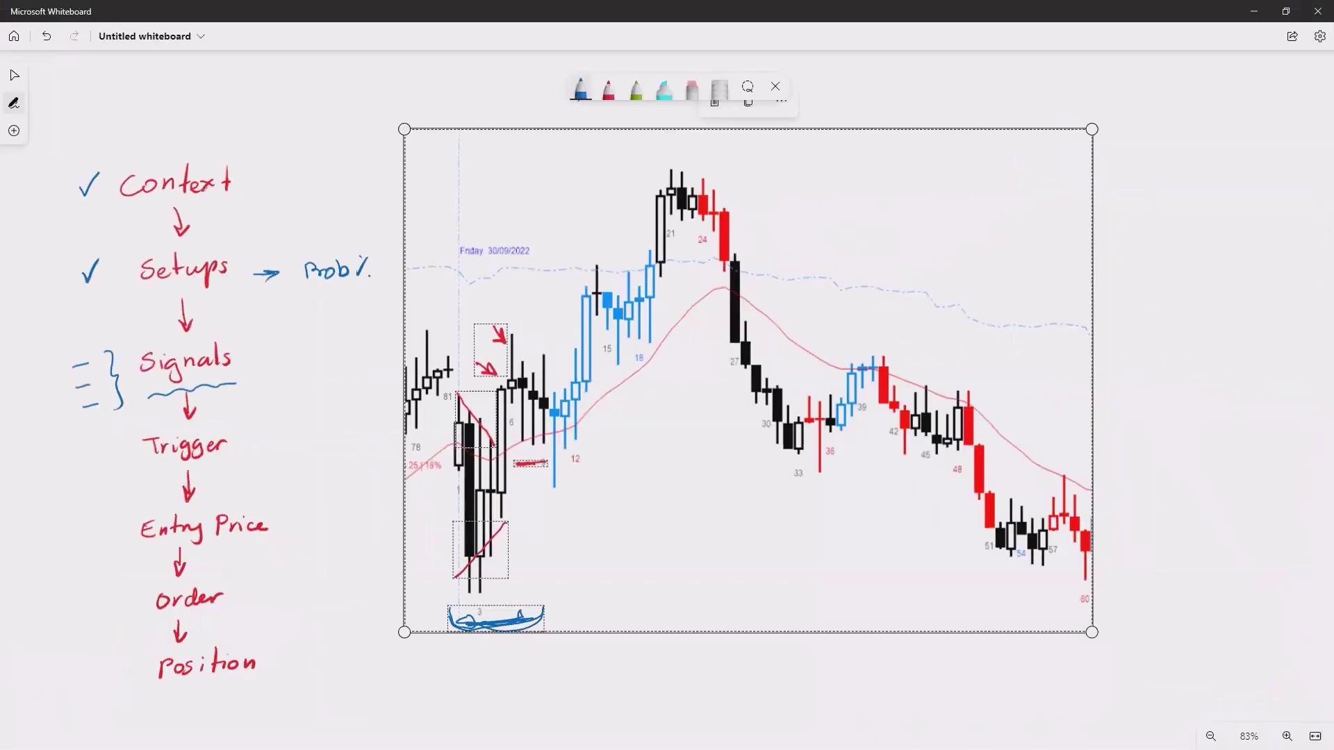
scroll(595, 580, "down", 7)
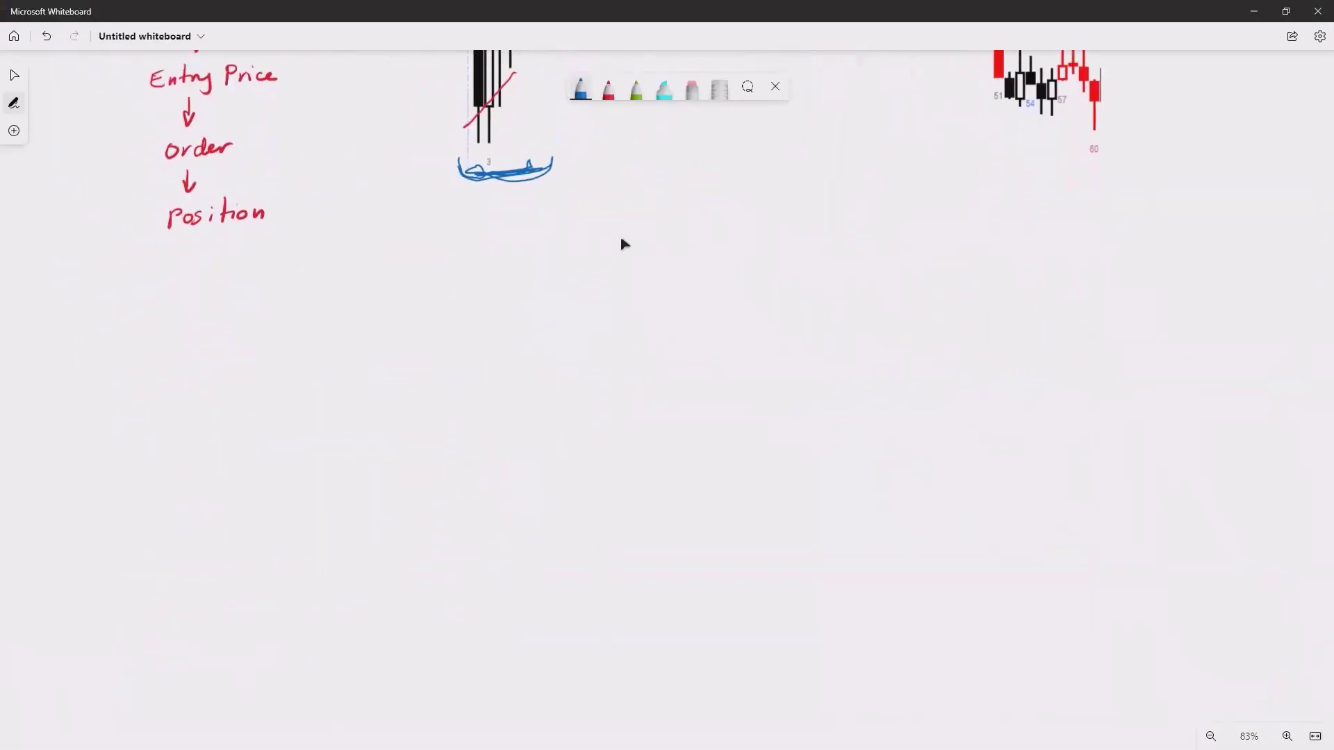
scroll(622, 239, "down", 1)
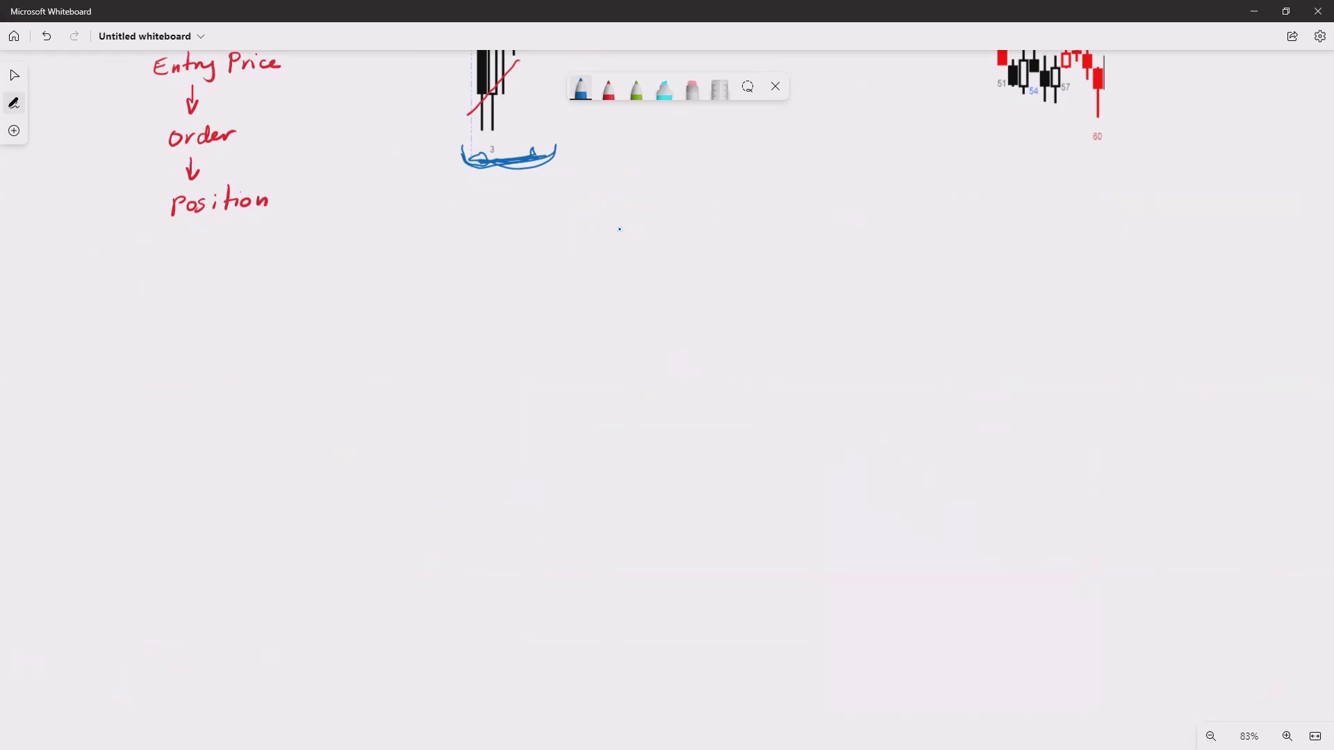
Step: Draw a blue zigzag up-leg with a peak mark, dashed pullback, and level ticks at peak and low
mouse_move(218, 511)
left_mouse_down()
mouse_move(280, 427)
mouse_move(318, 330)
left_mouse_up()
mouse_move(324, 324)
left_mouse_down()
mouse_move(328, 336)
mouse_move(324, 320)
left_mouse_up()
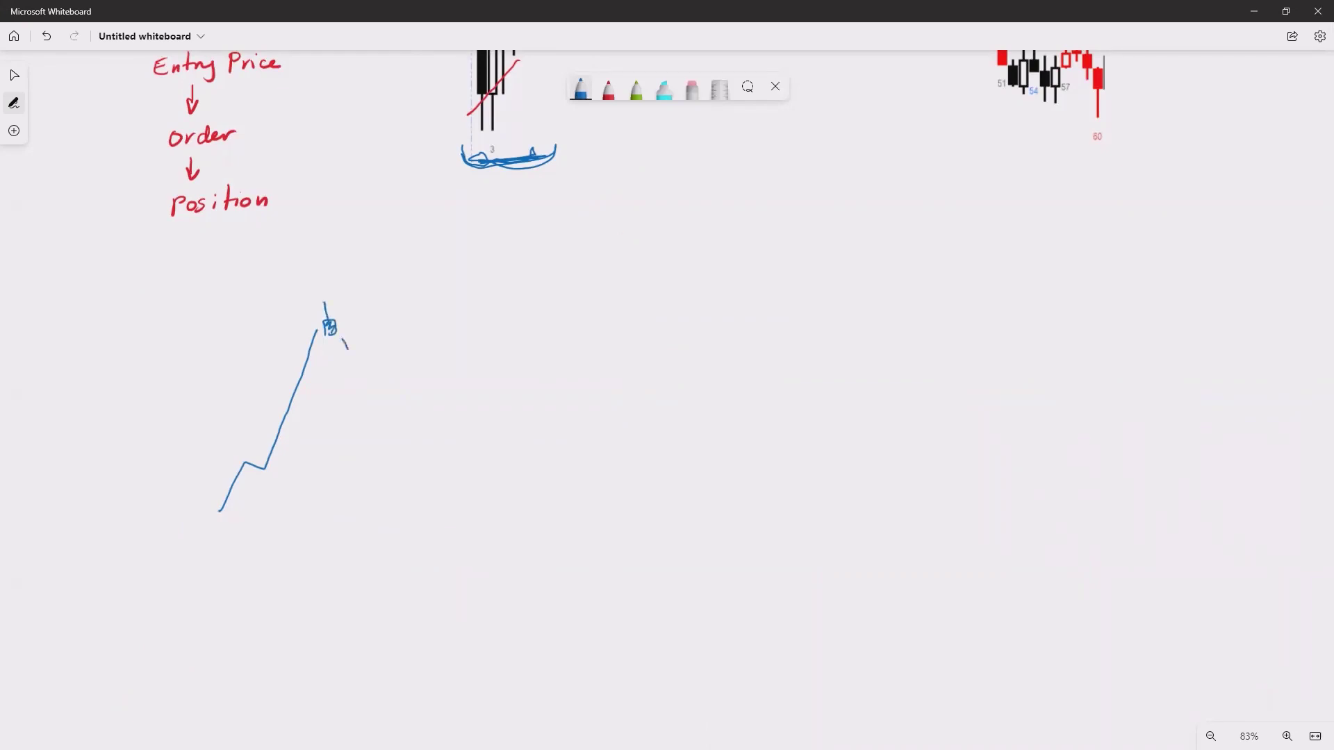
left_click_drag(350, 355, 369, 383)
left_click_drag(289, 331, 303, 329)
left_click_drag(274, 474, 292, 474)
Step: In red, label the leg's low 0, peak 100% and midpoint 50%, and extend the dashed pullback
left_click(609, 89)
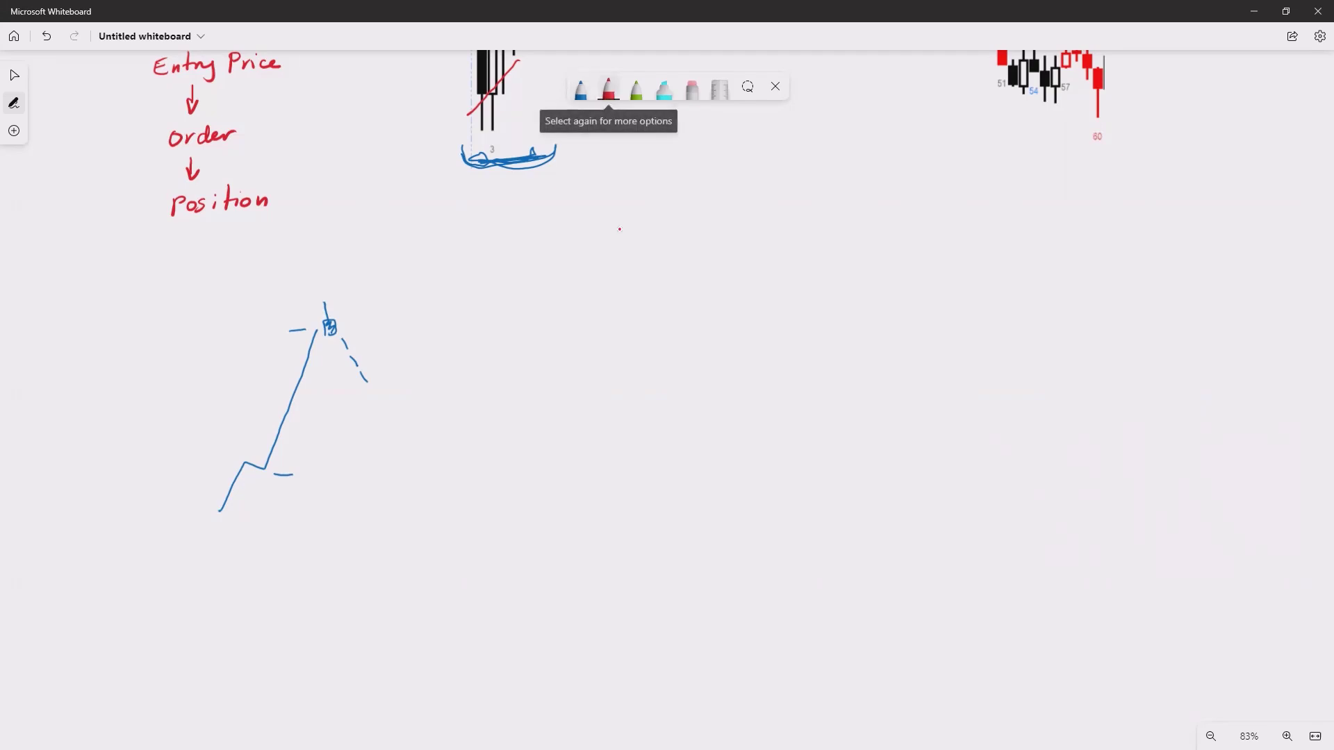
left_click_drag(309, 475, 313, 475)
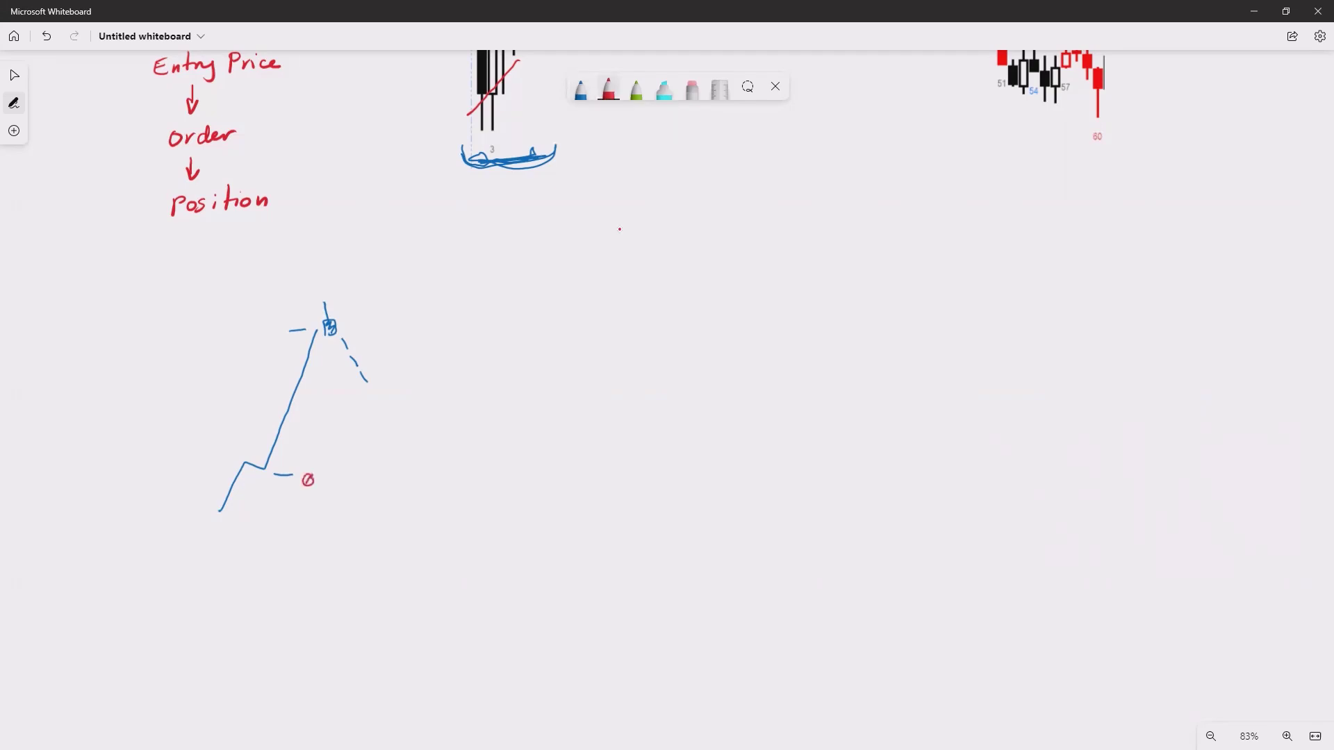
left_click_drag(266, 332, 274, 335)
left_click_drag(285, 332, 282, 342)
mouse_move(296, 406)
left_mouse_down()
mouse_move(309, 405)
mouse_move(258, 413)
mouse_move(276, 412)
left_mouse_up()
left_click_drag(390, 424, 408, 455)
Step: Draw a double arrow across the upper pullback and write 'TRES > Prob.' beside it
mouse_move(395, 323)
left_mouse_down()
mouse_move(397, 398)
mouse_move(405, 379)
left_mouse_up()
left_click_drag(392, 332, 396, 320)
mouse_move(397, 321)
left_mouse_down()
mouse_move(446, 351)
mouse_move(440, 367)
mouse_move(462, 366)
left_mouse_up()
mouse_move(467, 351)
left_mouse_down()
mouse_move(478, 365)
mouse_move(548, 365)
left_mouse_up()
left_click_drag(548, 350, 568, 351)
left_click_drag(572, 351, 582, 358)
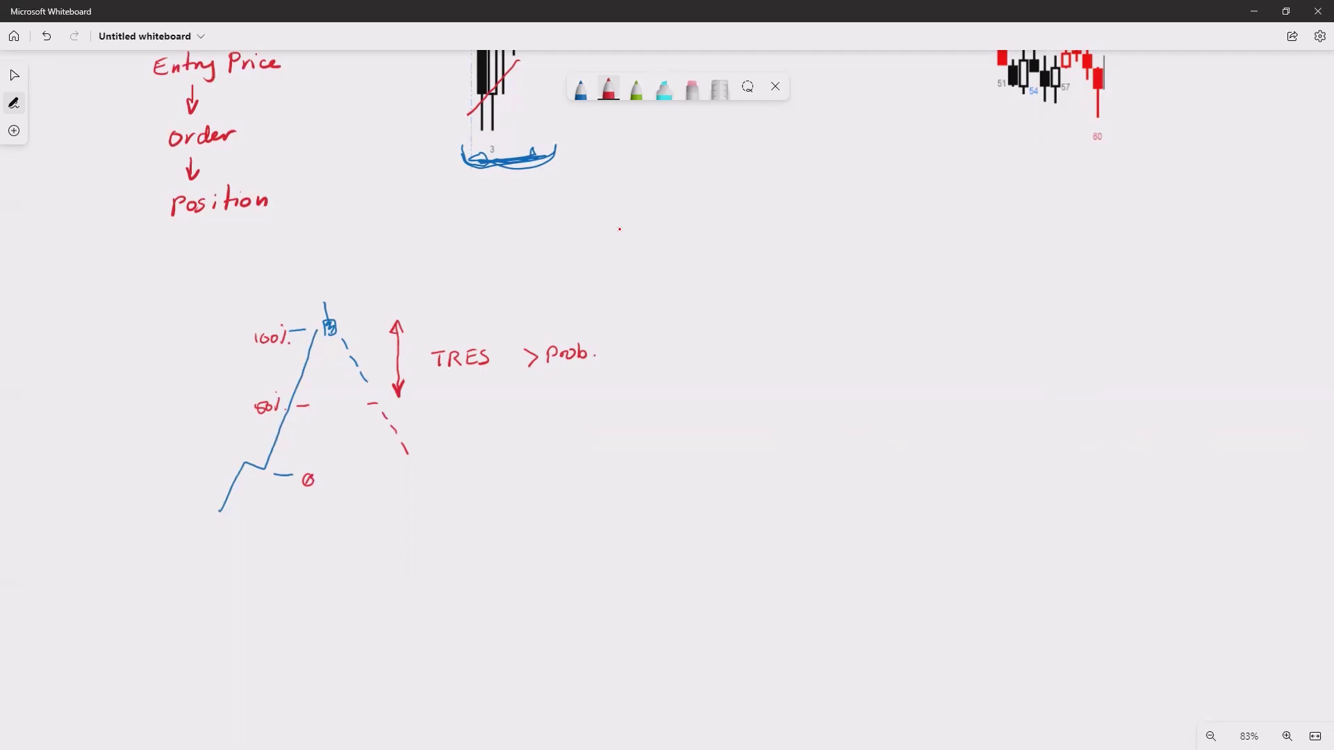
Step: Add an arrow at the 0 mark and a lower double arrow labelled 'TRES < Prob'
mouse_move(320, 491)
left_mouse_down()
mouse_move(339, 503)
mouse_move(324, 498)
left_mouse_up()
left_click_drag(429, 417, 432, 479)
left_click_drag(427, 429, 485, 434)
left_click_drag(479, 435, 489, 450)
left_click_drag(488, 436, 518, 452)
mouse_move(509, 435)
left_mouse_down()
mouse_move(520, 448)
mouse_move(611, 446)
left_mouse_up()
Step: Write 'TR > Prob' beneath the TRES note
left_click_drag(489, 472, 505, 471)
mouse_move(497, 472)
left_mouse_down()
mouse_move(498, 488)
mouse_move(511, 486)
left_mouse_up()
mouse_move(510, 472)
left_mouse_down()
mouse_move(522, 487)
mouse_move(587, 481)
left_mouse_up()
left_click_drag(592, 476, 610, 479)
left_click_drag(612, 467, 611, 485)
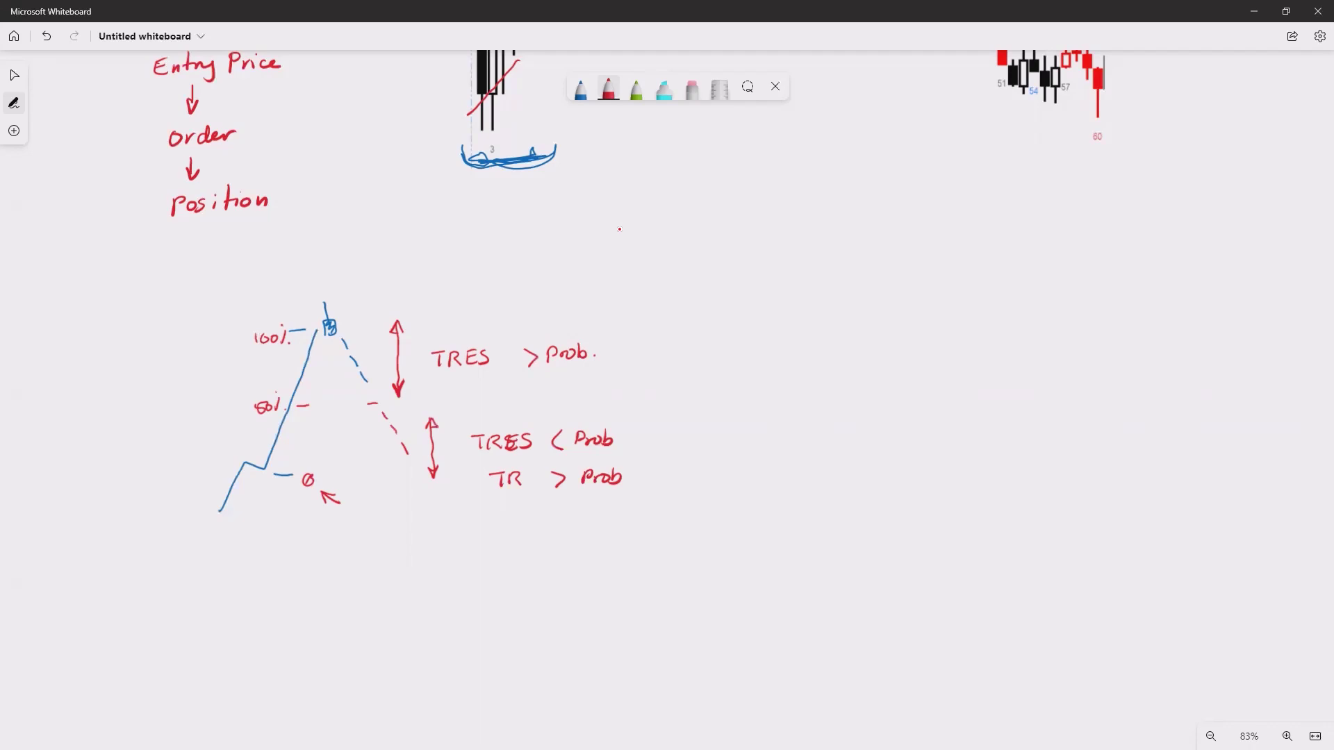
Step: Extend the dashes, write 'Gaps' left of the leg, draw a red base line, and underline TR
left_click_drag(414, 470, 420, 482)
mouse_move(144, 396)
left_mouse_down()
mouse_move(136, 415)
mouse_move(180, 407)
left_mouse_up()
left_click_drag(242, 460, 420, 465)
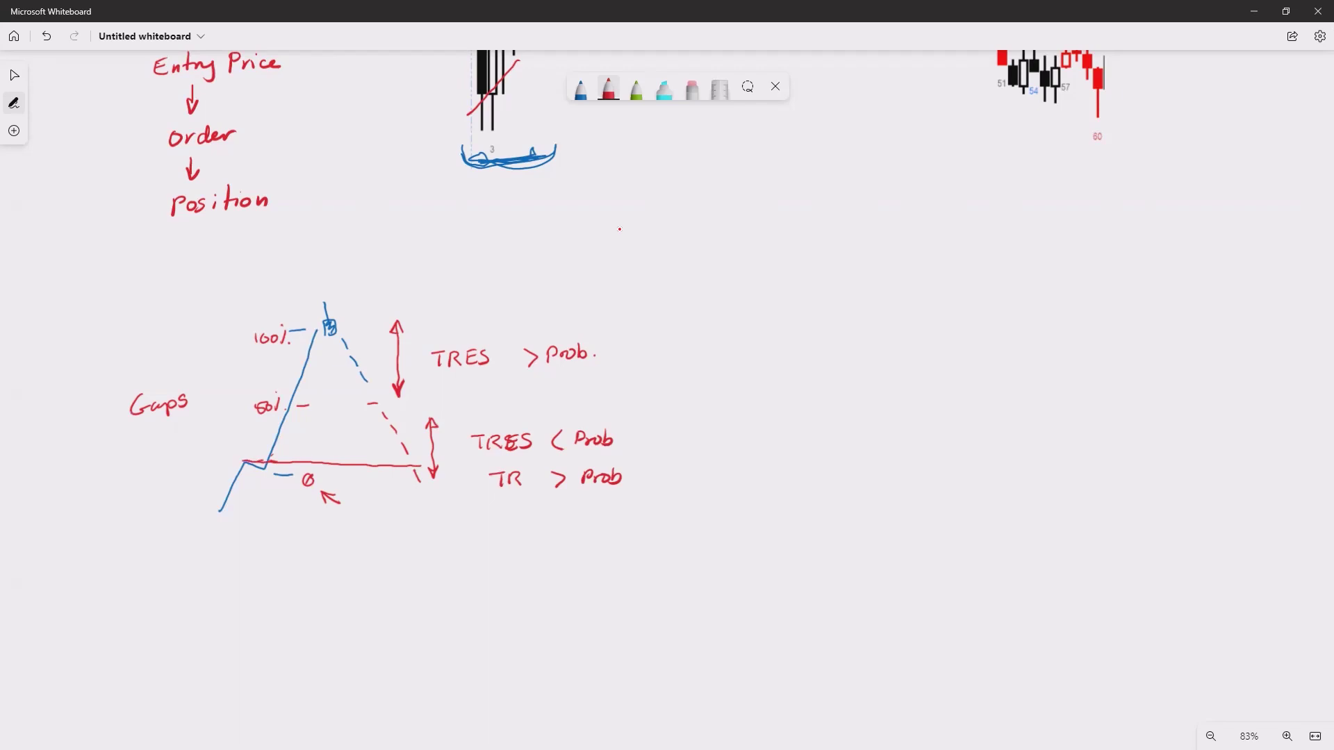
left_click_drag(495, 499, 531, 500)
Step: Switch back to the TradeStation ESZ22 5-minute chart with Alt+Tab
key("alt+Tab")
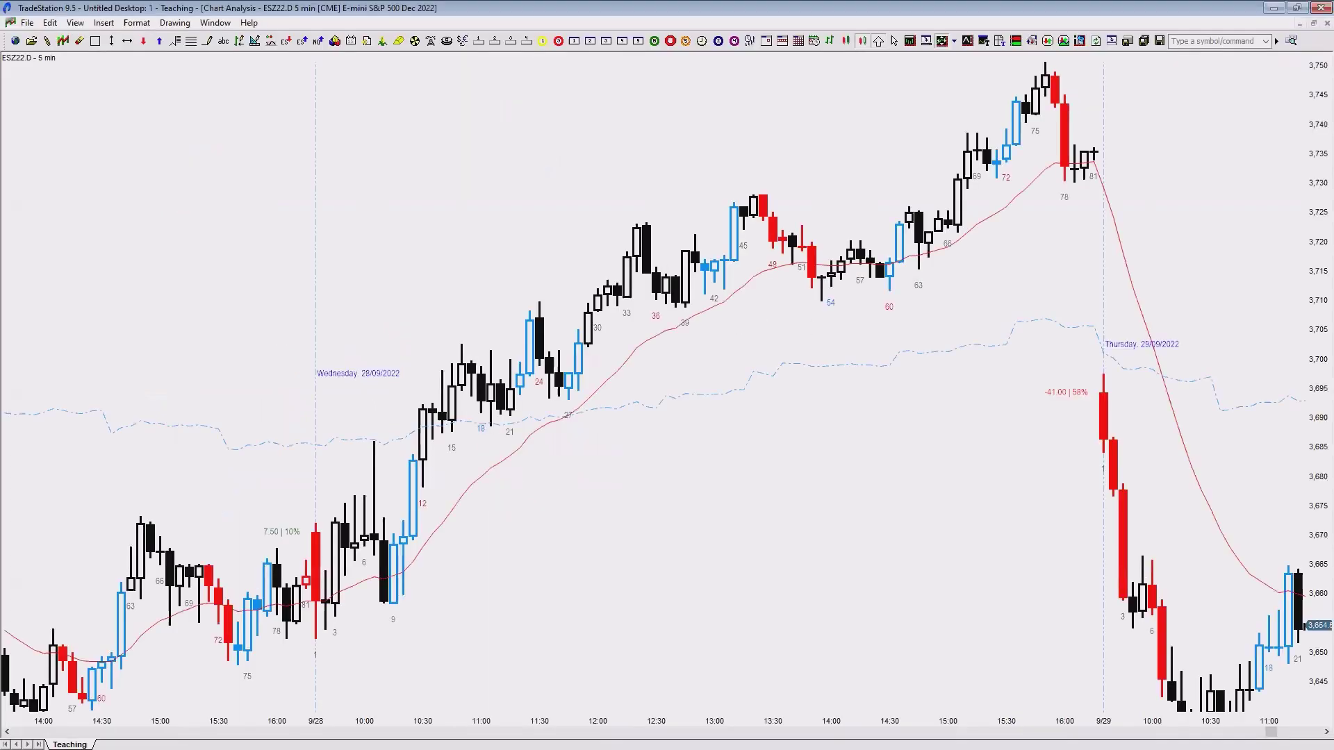